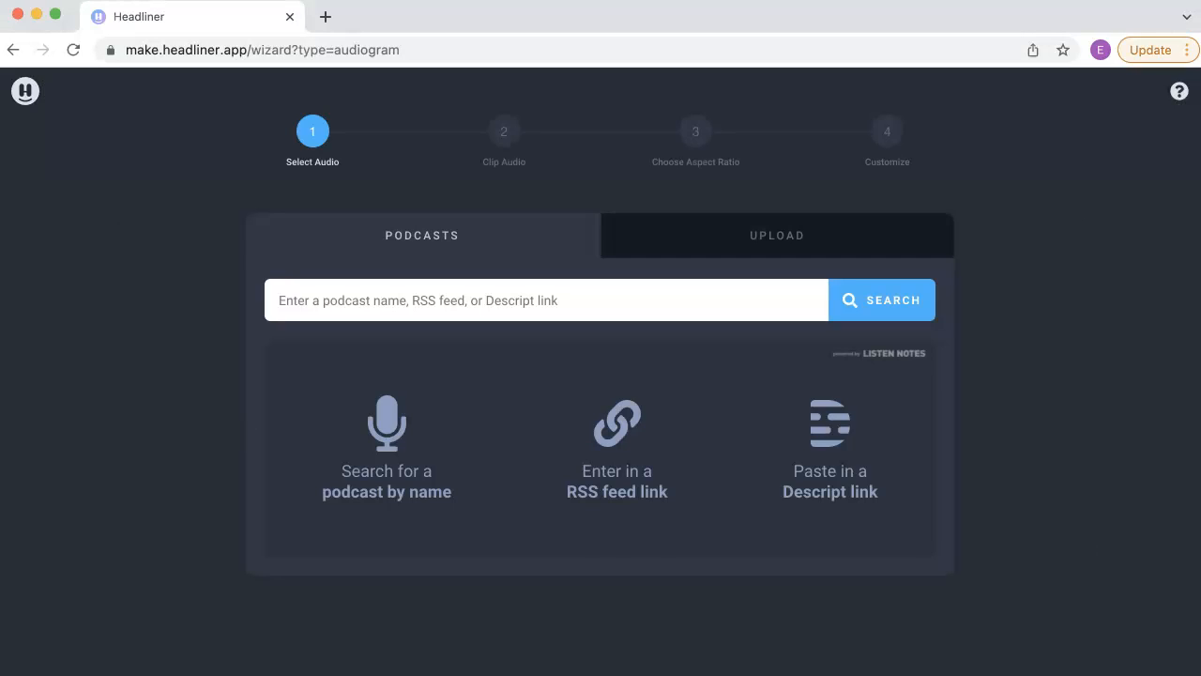
Set up an audiogram from the sample audio file, keeping the full clip and the landscape aspect ratio.
{"action": "left_click", "coordinate": [775, 238]}
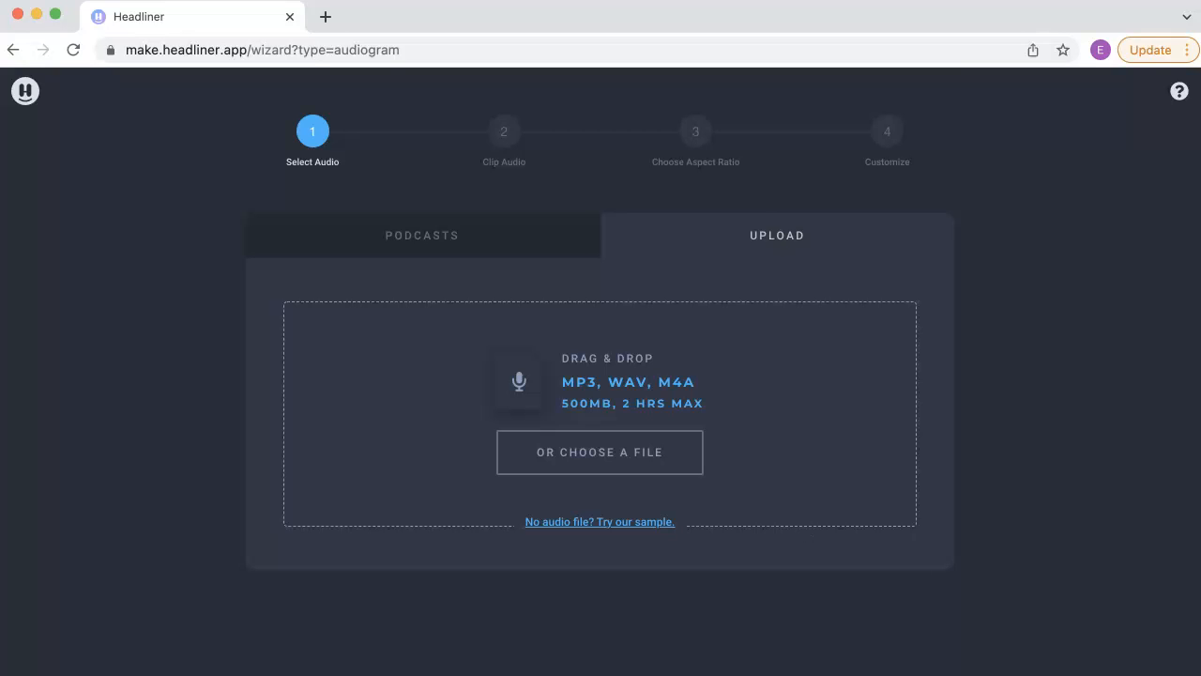
{"action": "left_click", "coordinate": [657, 521]}
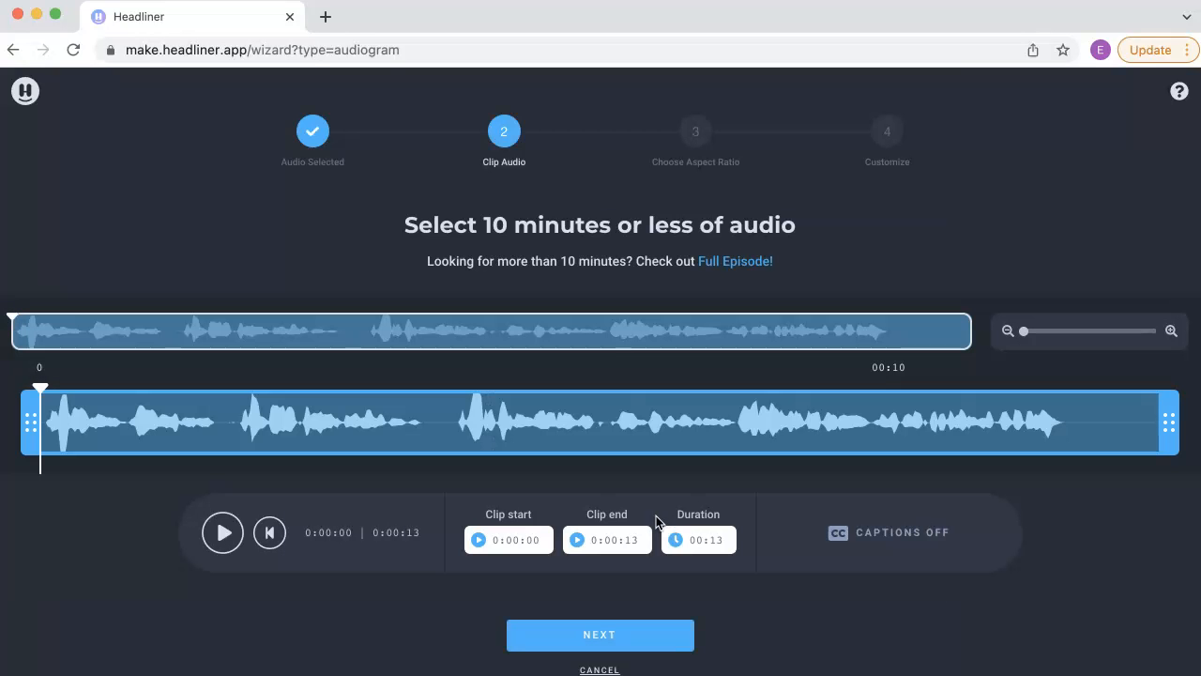
{"action": "left_click", "coordinate": [599, 635]}
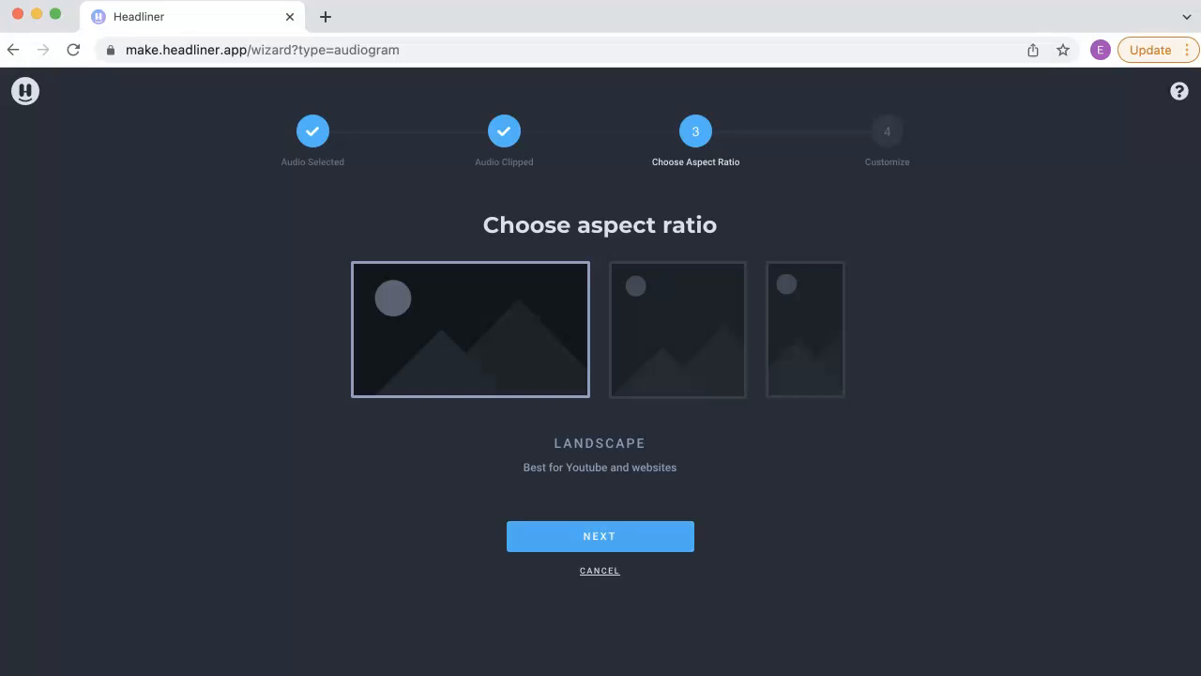
{"action": "left_click", "coordinate": [560, 544]}
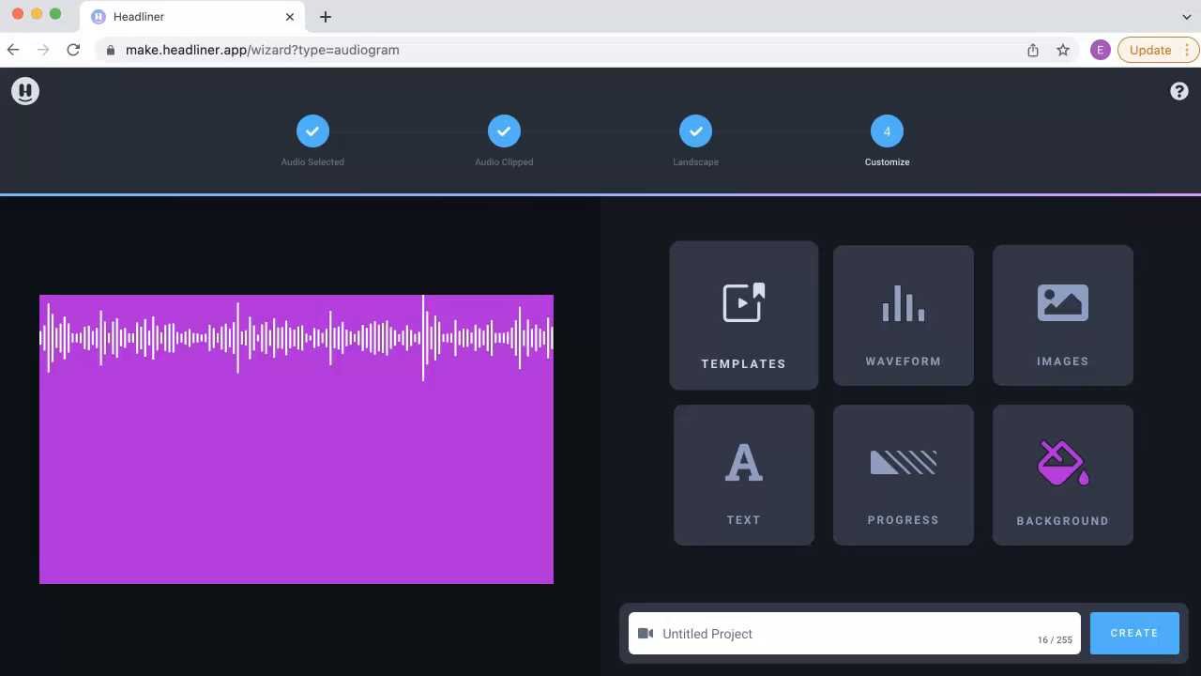
Create the project with the current waveform style in the advanced editor and inspect its waveform and audio tracks.
{"action": "left_click", "coordinate": [902, 336]}
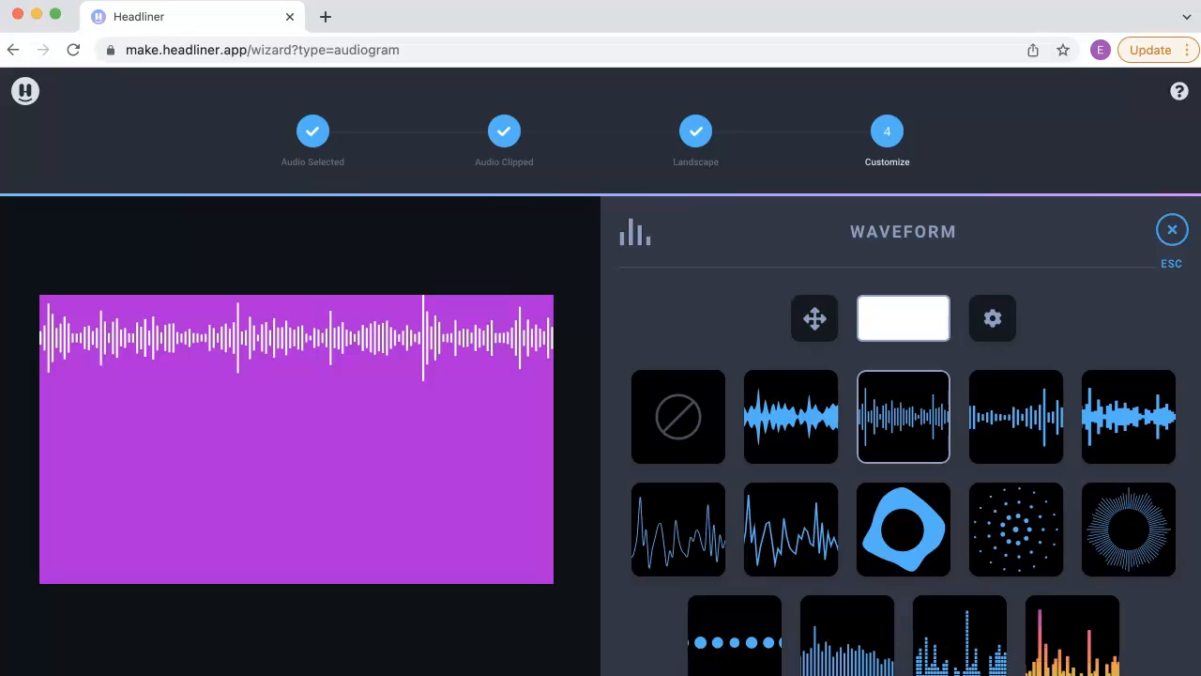
{"action": "left_click", "coordinate": [1170, 234]}
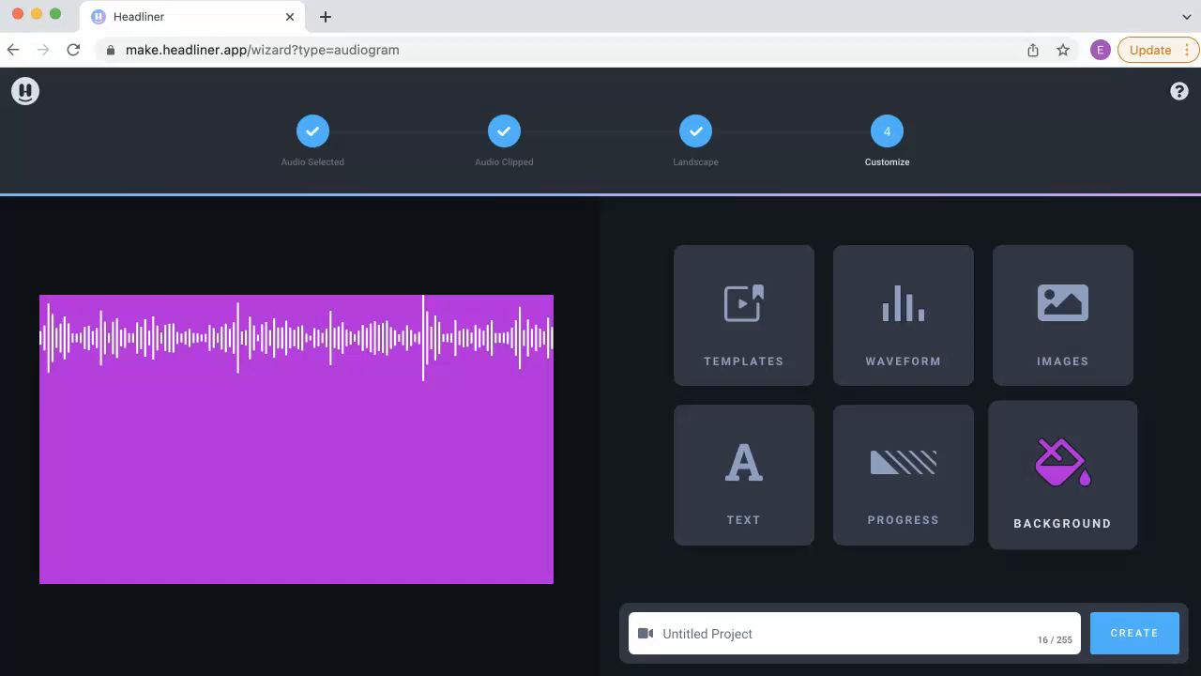
{"action": "left_click", "coordinate": [1135, 636]}
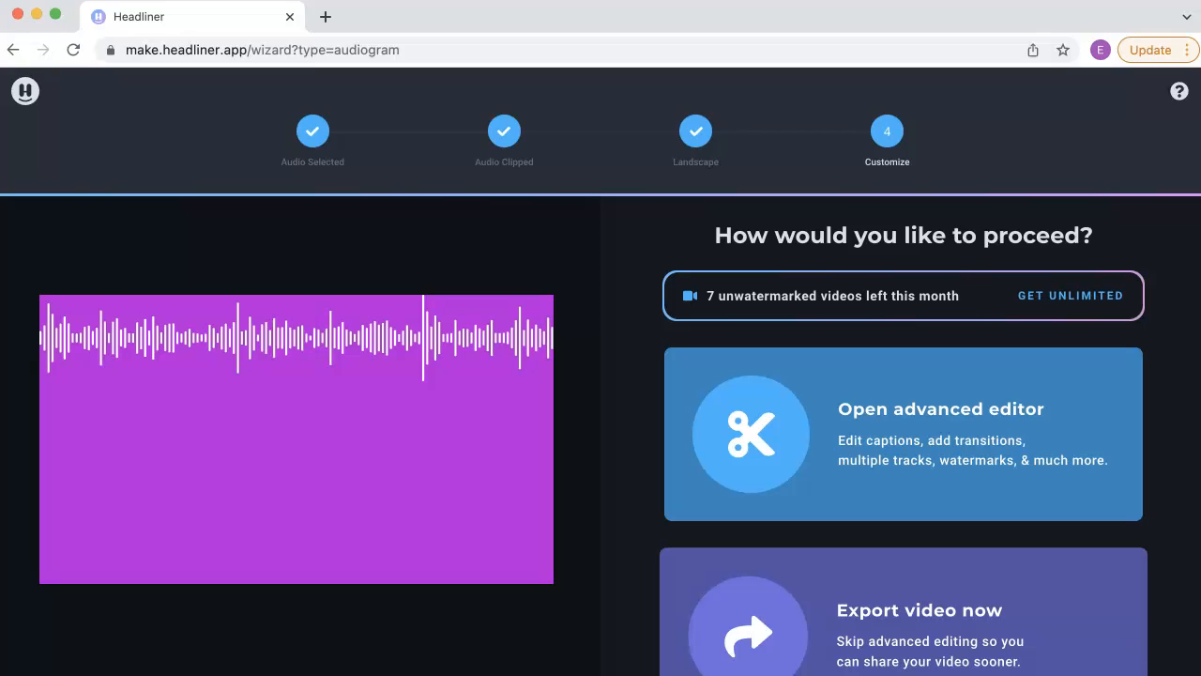
{"action": "left_click", "coordinate": [944, 440]}
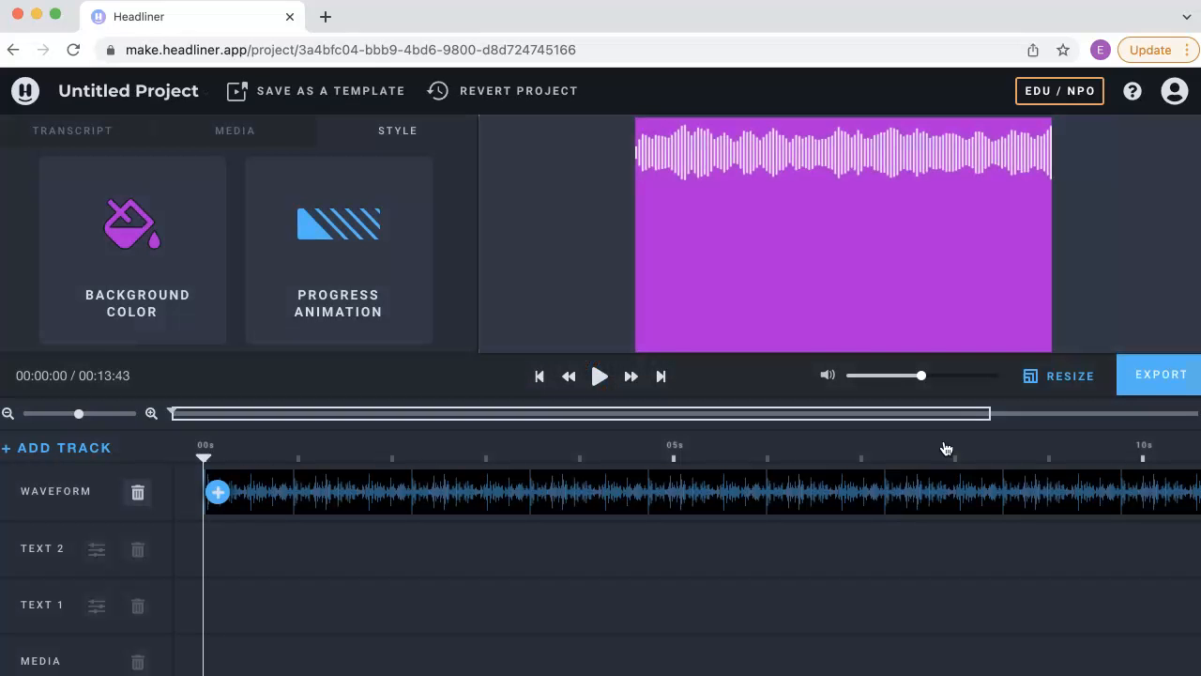
{"action": "scroll", "coordinate": [799, 628], "scroll_direction": "down", "scroll_amount": 3}
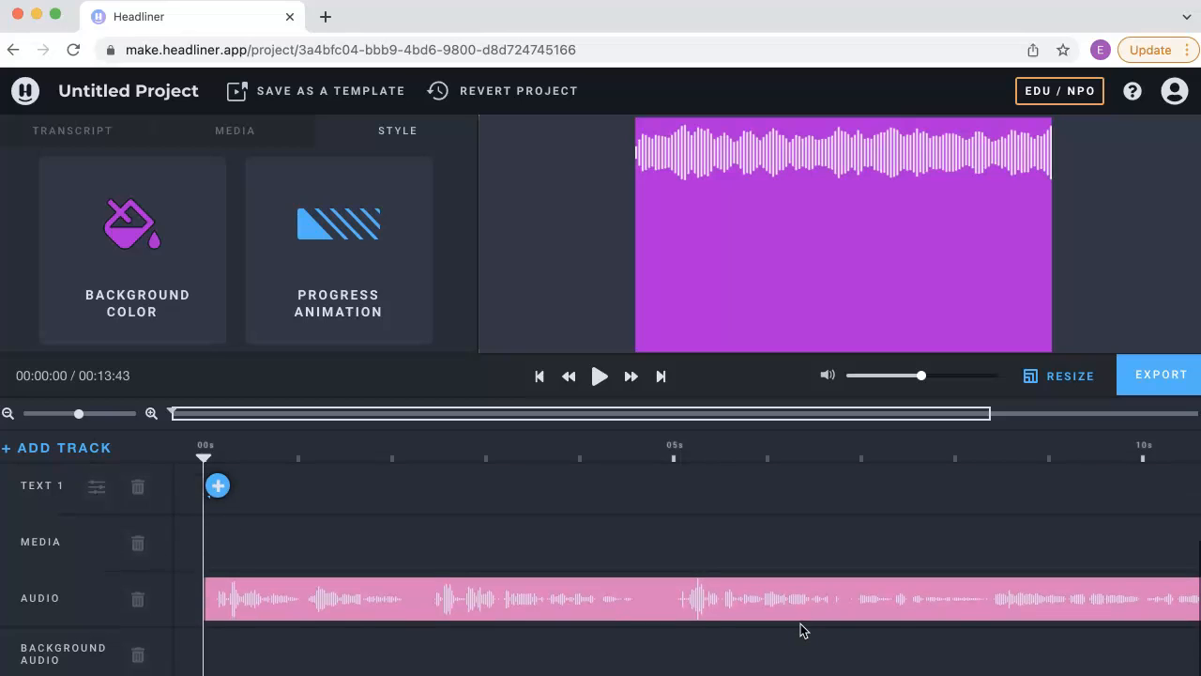
{"action": "left_click", "coordinate": [799, 625]}
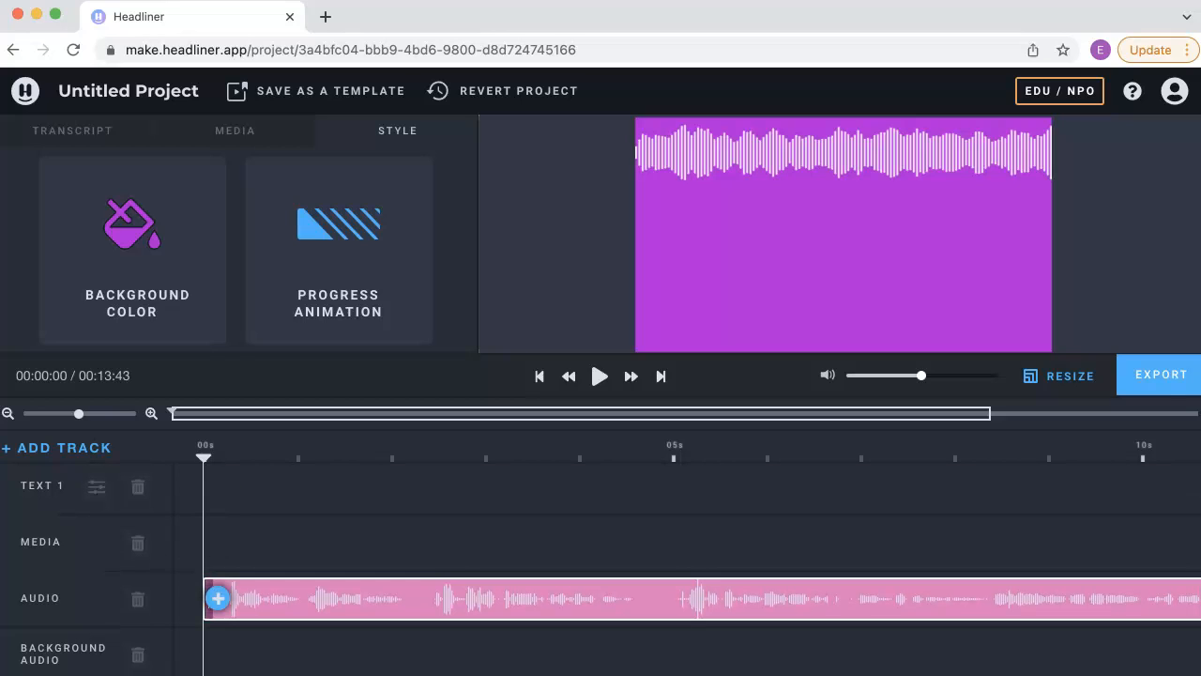
{"action": "scroll", "coordinate": [652, 605], "scroll_direction": "up", "scroll_amount": 3}
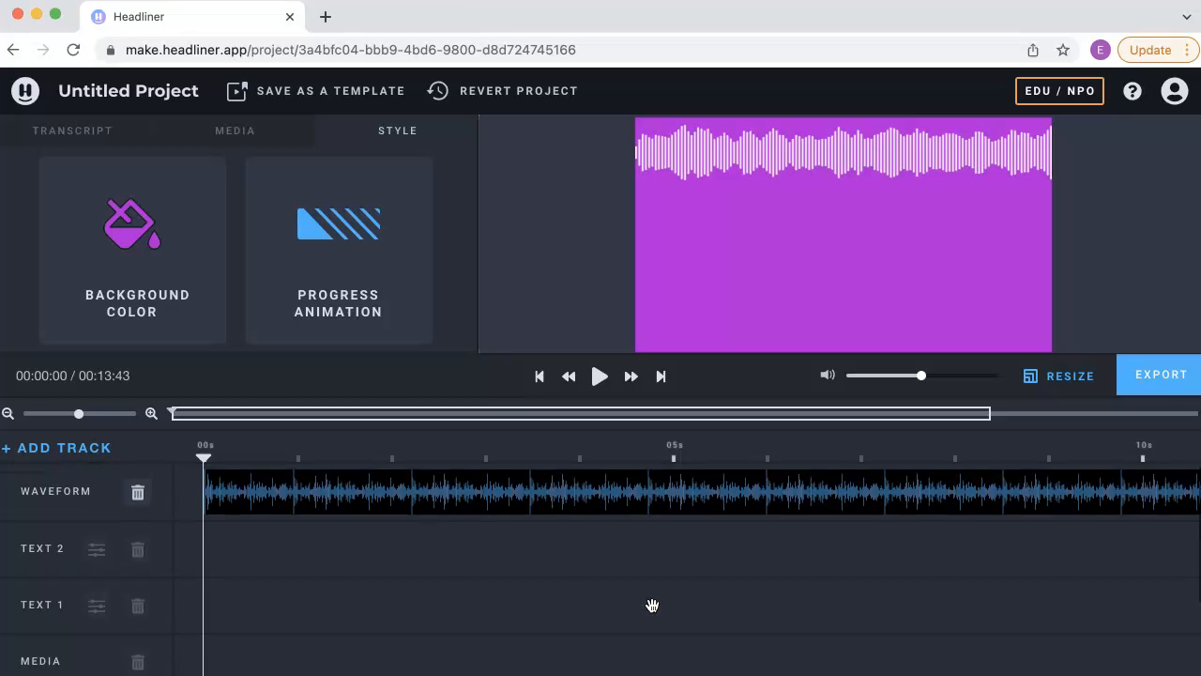
{"action": "left_click", "coordinate": [542, 495]}
Add the text "Don't do this. Do that." in the Large Heading style to the Text 1 track and shorten it to about 3.4 seconds.
{"action": "left_click", "coordinate": [217, 606]}
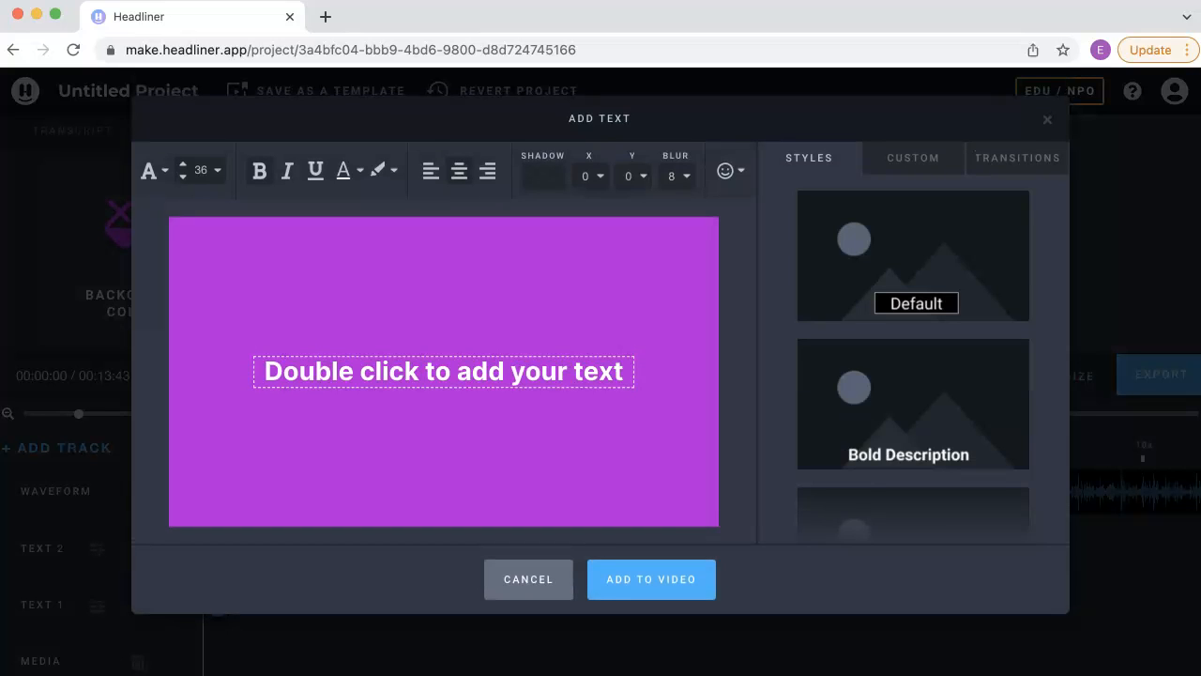
{"action": "scroll", "coordinate": [856, 444], "scroll_direction": "down", "scroll_amount": 3}
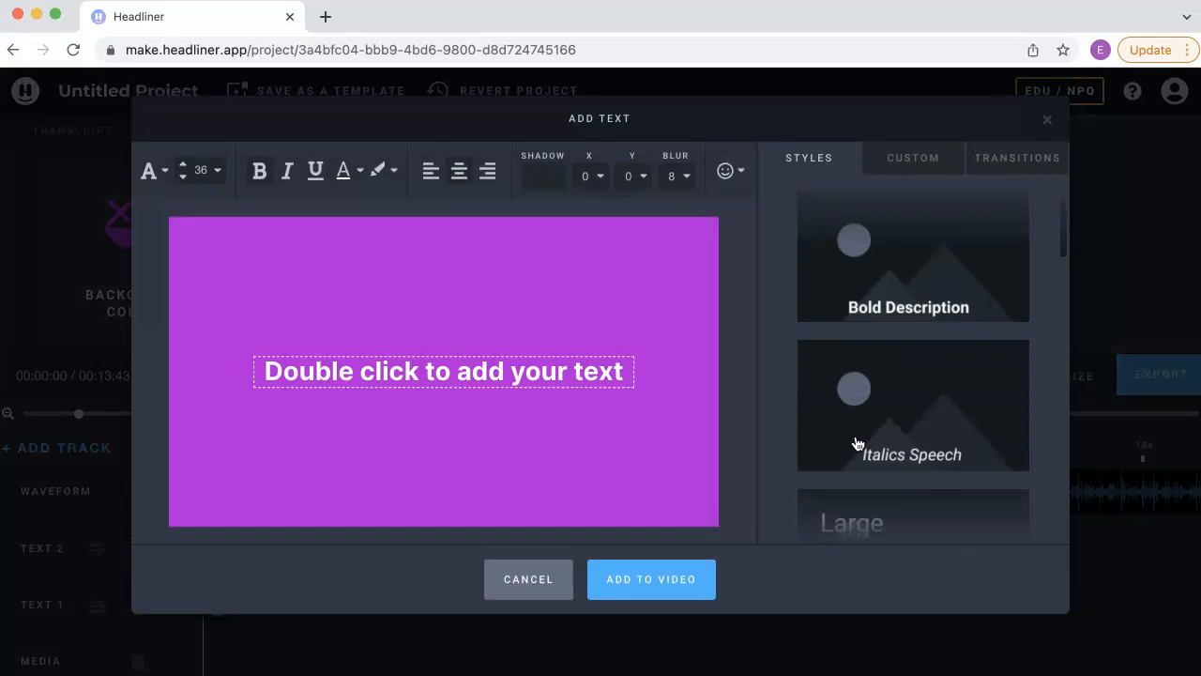
{"action": "scroll", "coordinate": [857, 444], "scroll_direction": "down", "scroll_amount": 1}
{"action": "scroll", "coordinate": [856, 444], "scroll_direction": "down", "scroll_amount": 3}
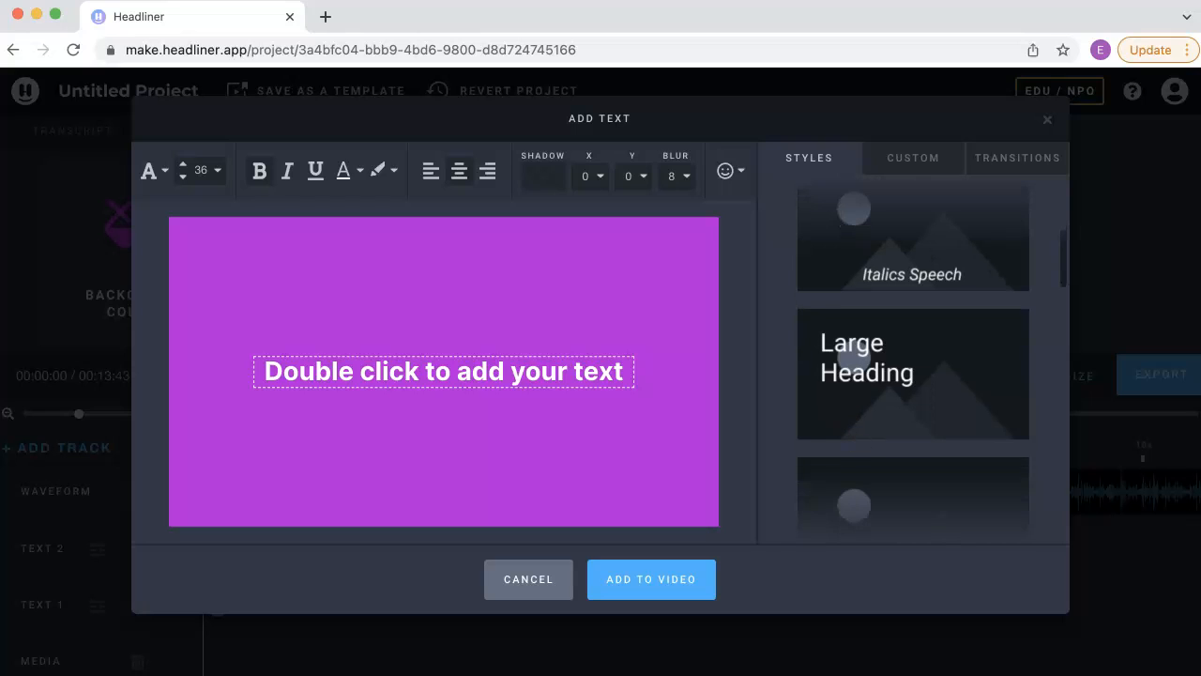
{"action": "left_click", "coordinate": [891, 387]}
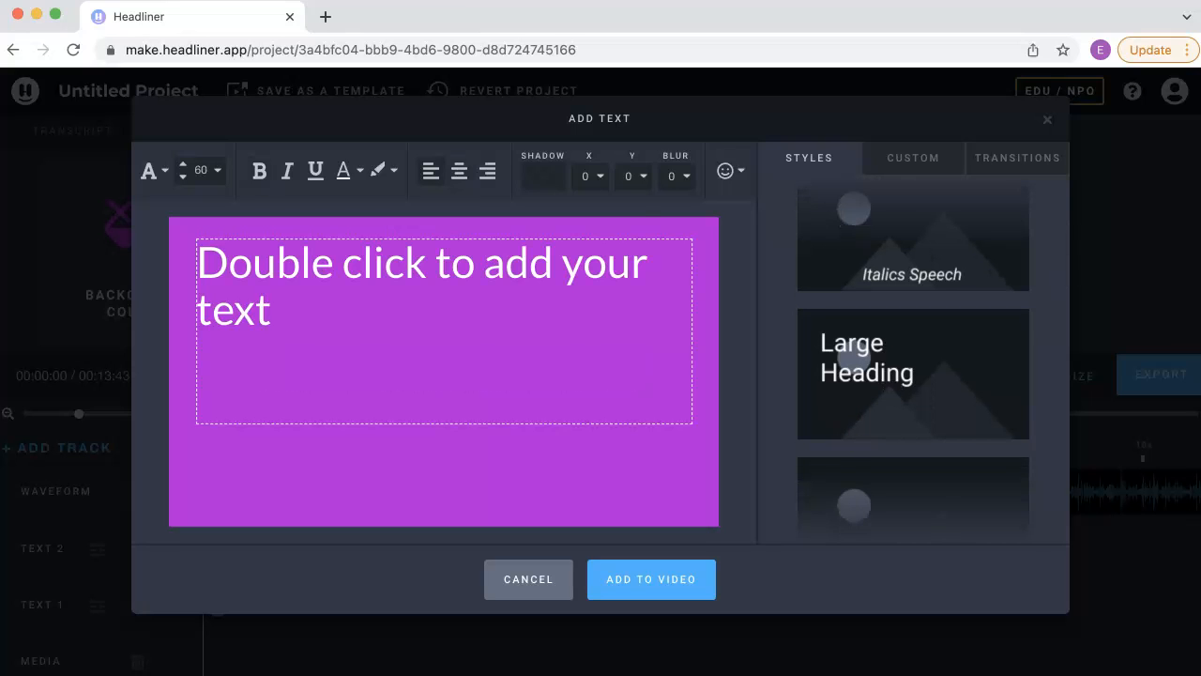
{"action": "double_click", "coordinate": [280, 298]}
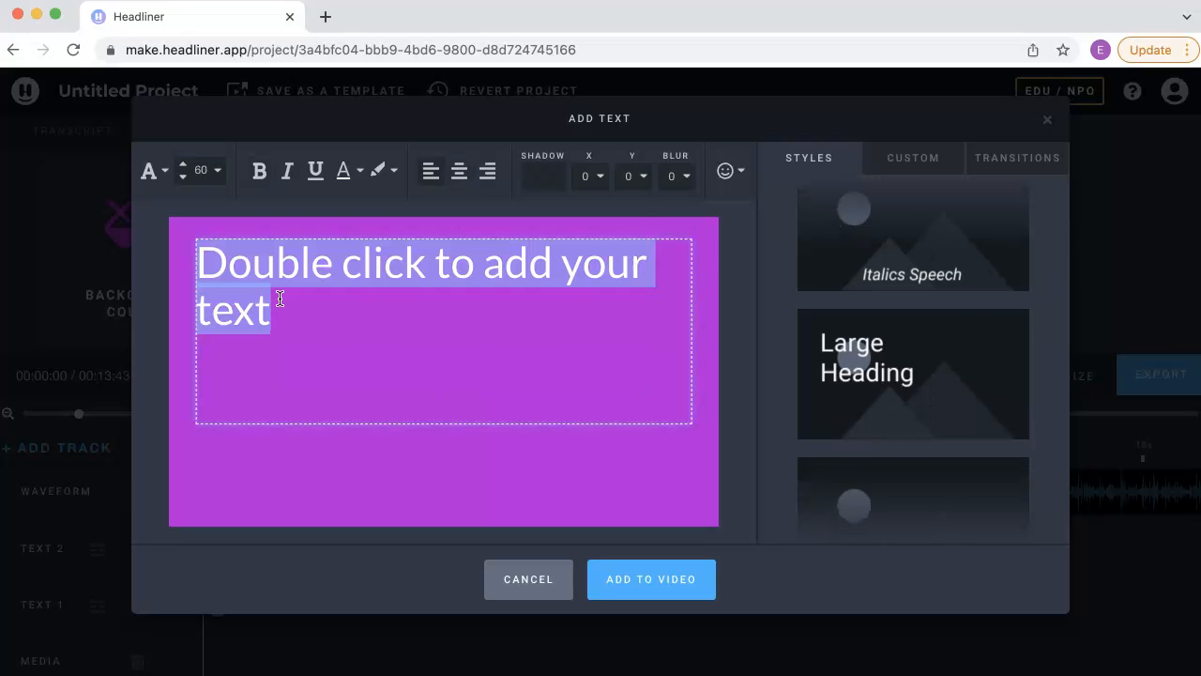
{"action": "type", "text": "Don't do this. "}
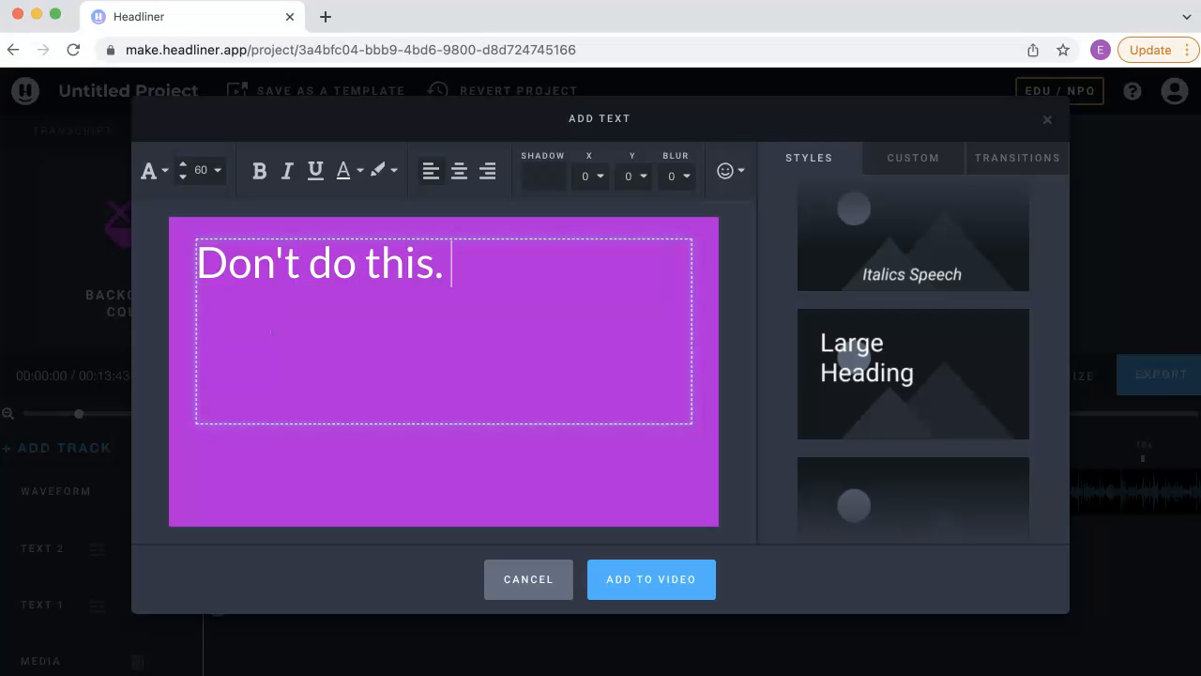
{"action": "type", "text": "Do that."}
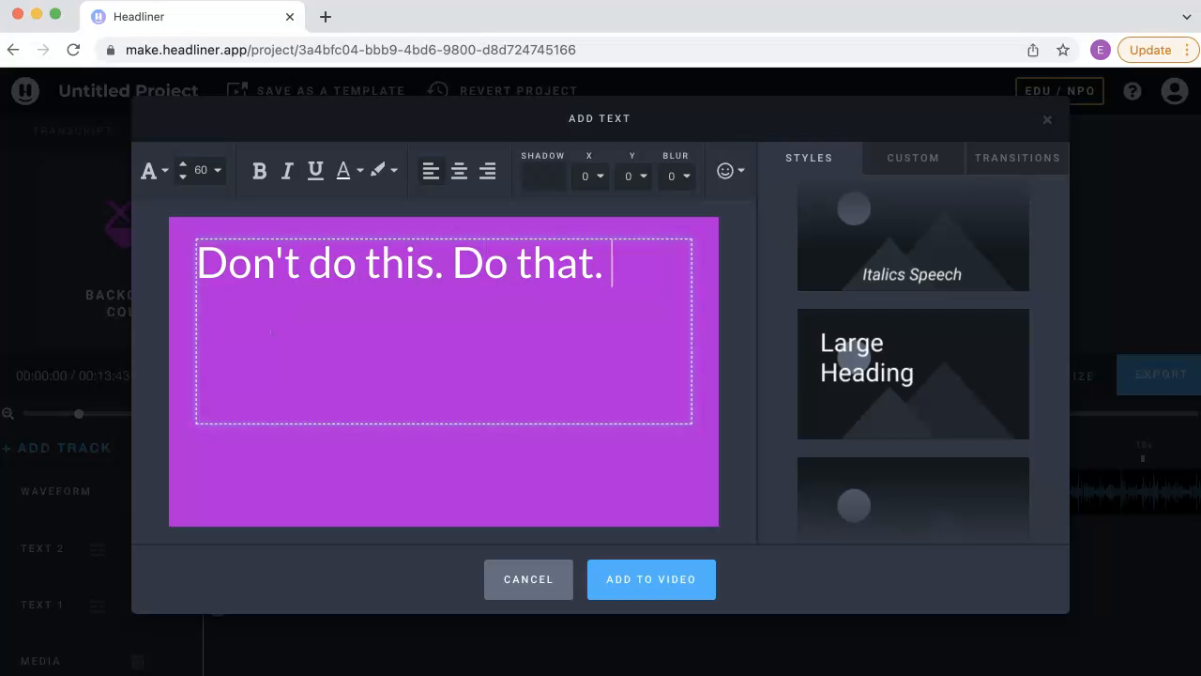
{"action": "left_click", "coordinate": [651, 579]}
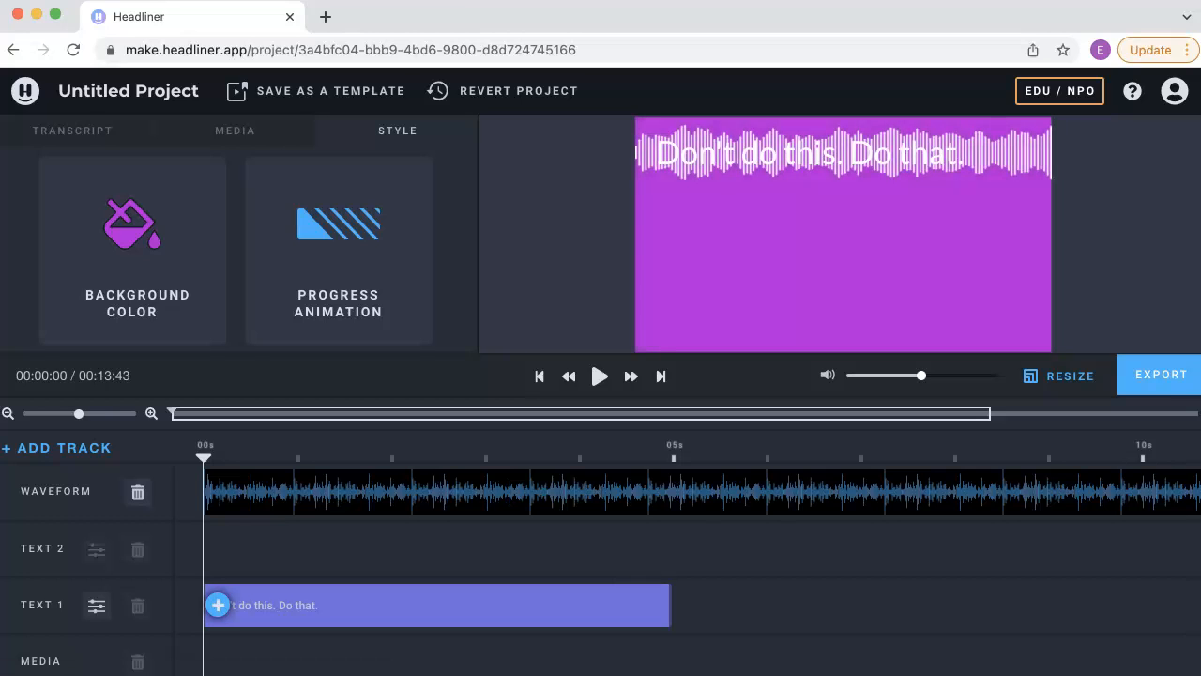
{"action": "scroll", "coordinate": [678, 613], "scroll_direction": "down", "scroll_amount": 2}
{"action": "left_click_drag", "start_coordinate": [670, 513], "coordinate": [519, 523]}
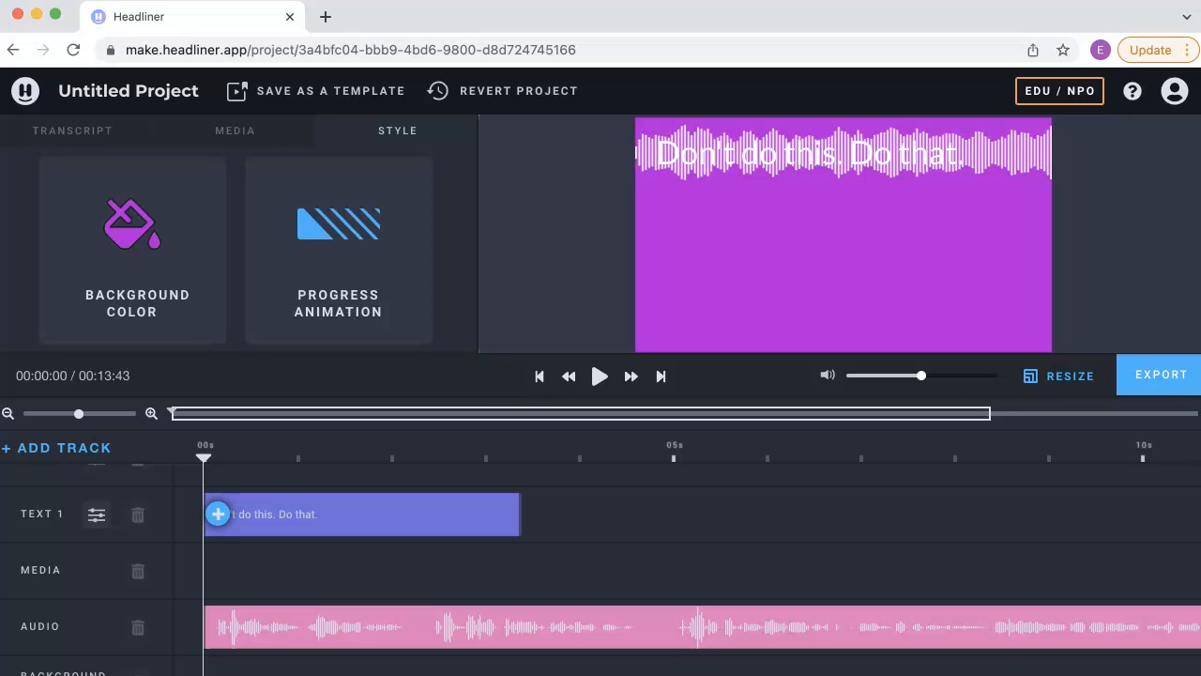
Add "Another piece of text" to the Text 2 track and move its clip to start at about 5.5 seconds.
{"action": "left_click", "coordinate": [218, 513]}
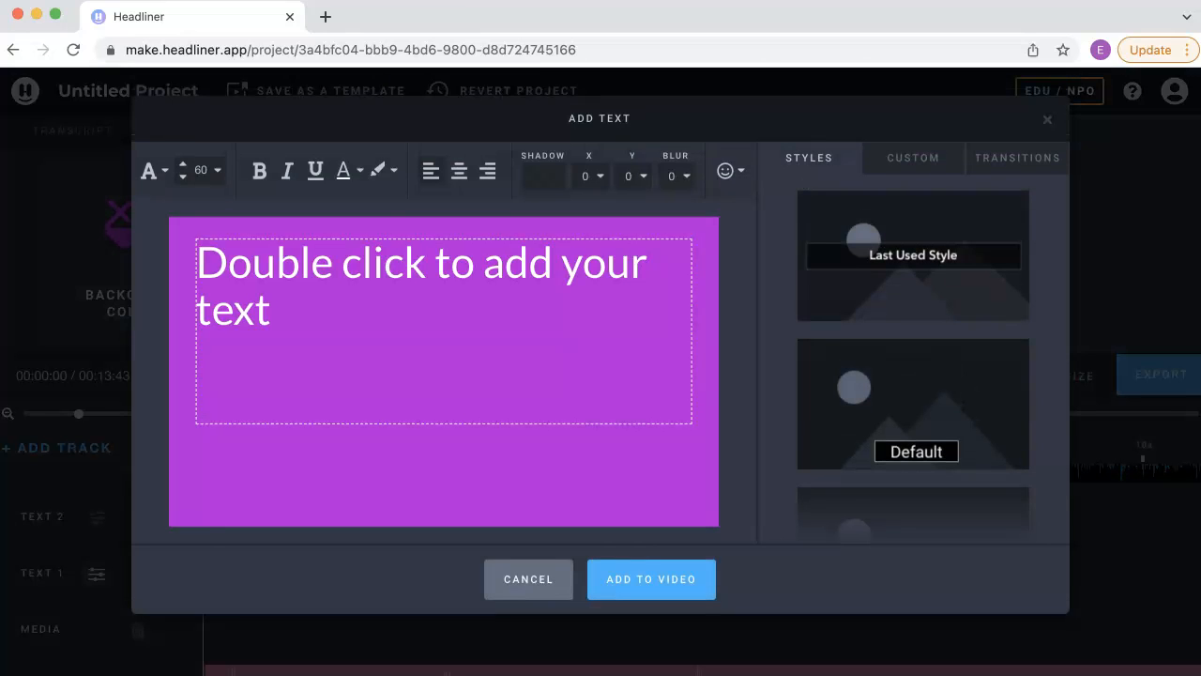
{"action": "type", "text": "Another"}
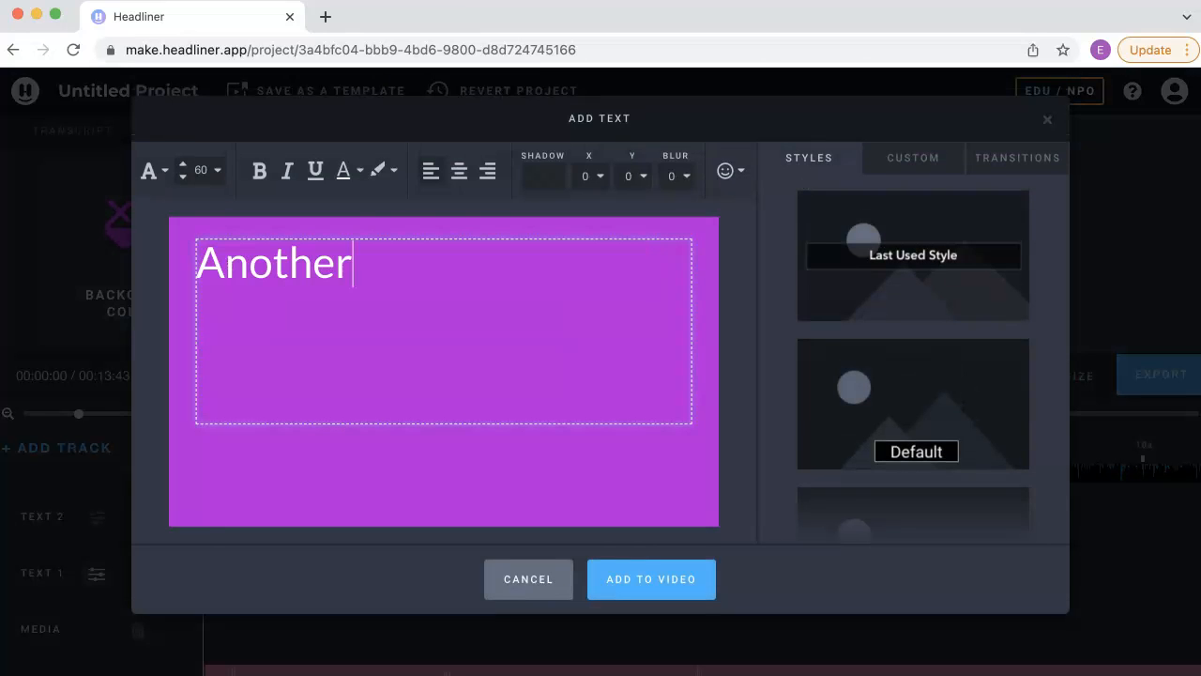
{"action": "type", "text": " piece of text"}
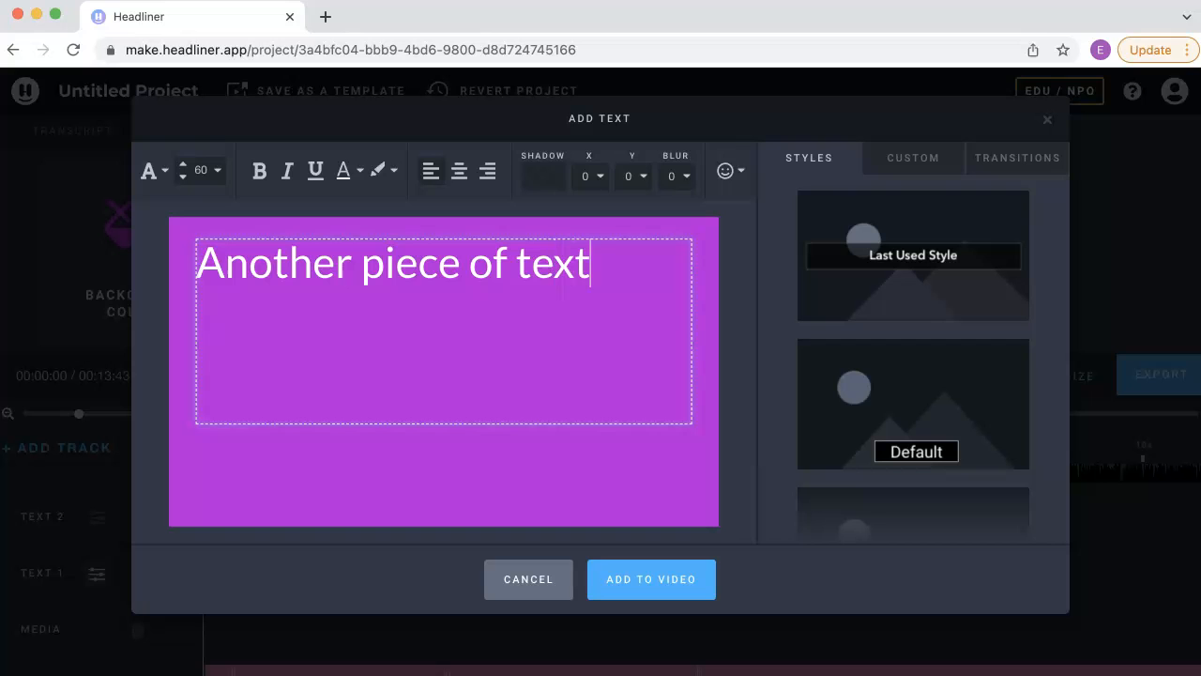
{"action": "left_click", "coordinate": [651, 582]}
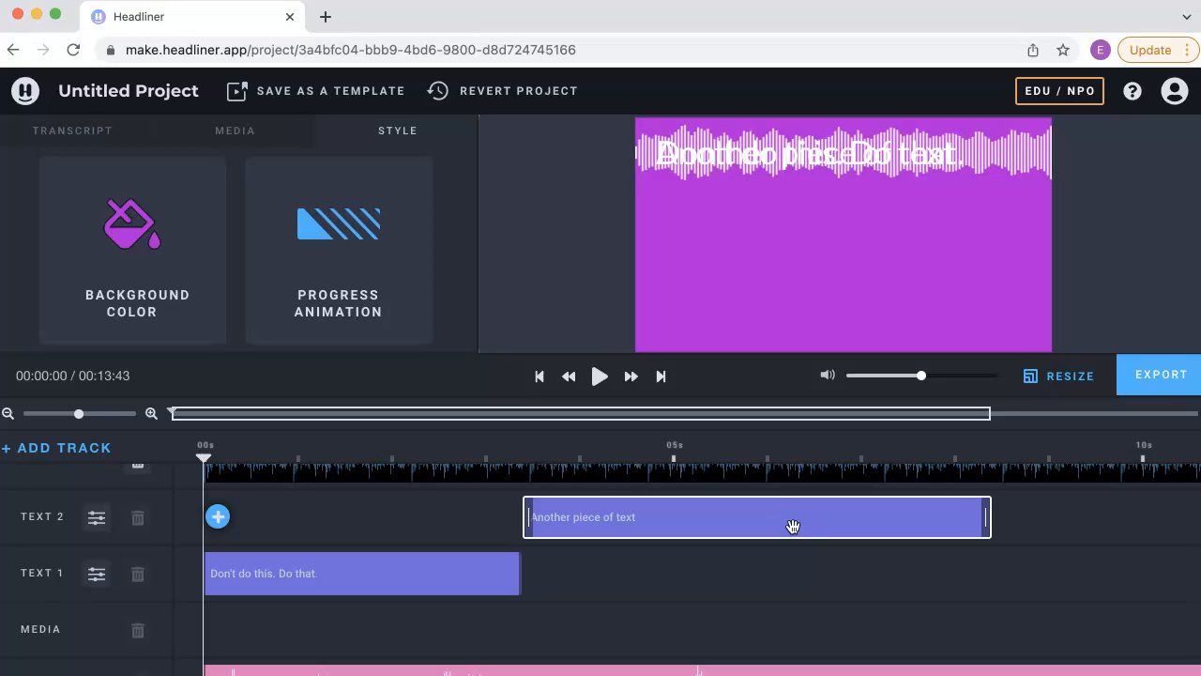
{"action": "left_click_drag", "start_coordinate": [792, 525], "coordinate": [986, 525]}
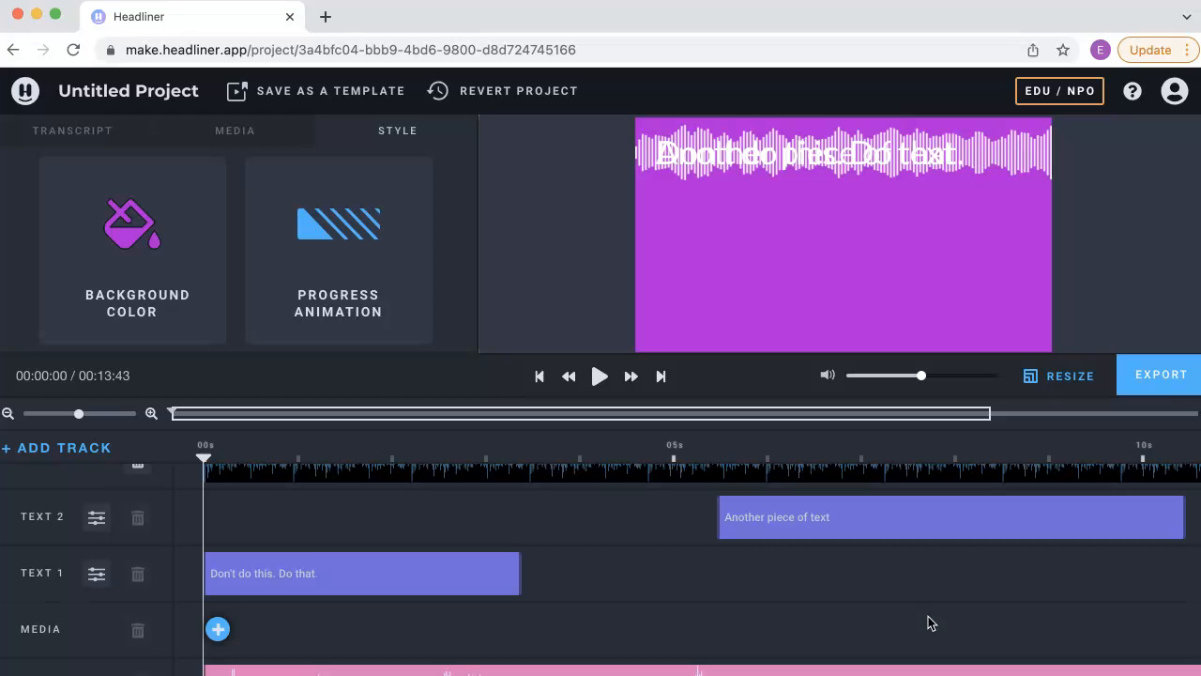
Export the video at 24 fps, High quality and 720p: 1280x720, and open its download page.
{"action": "left_click", "coordinate": [1160, 376]}
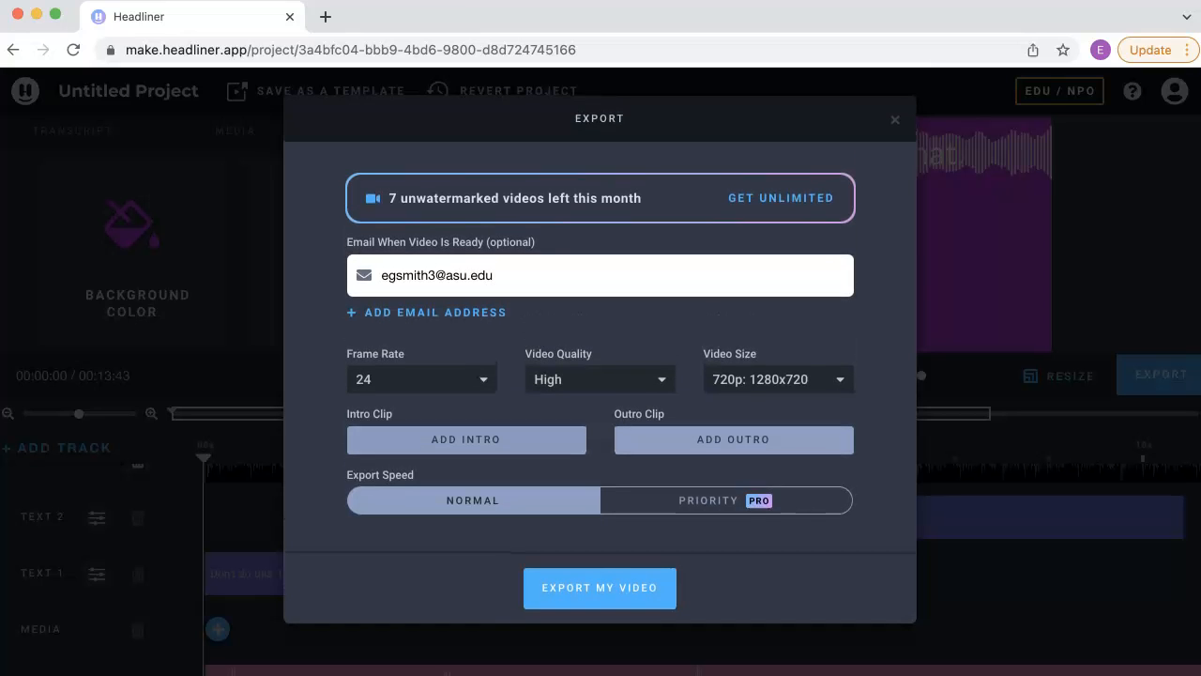
{"action": "left_click", "coordinate": [621, 593]}
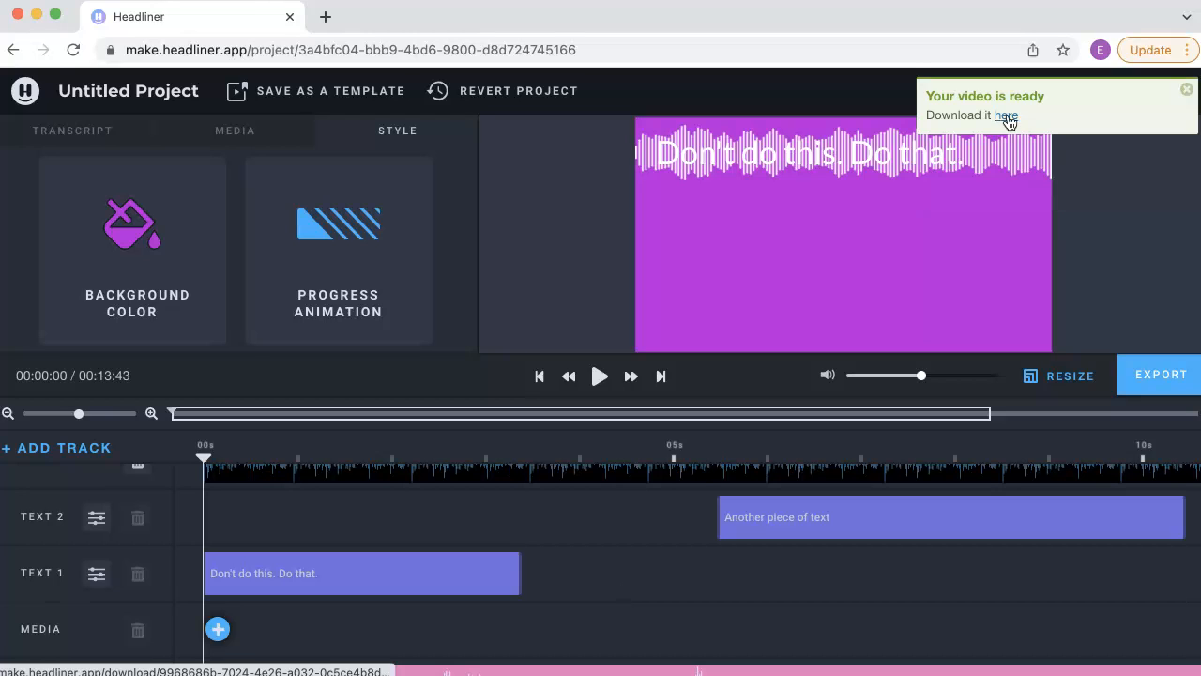
{"action": "left_click", "coordinate": [1008, 116]}
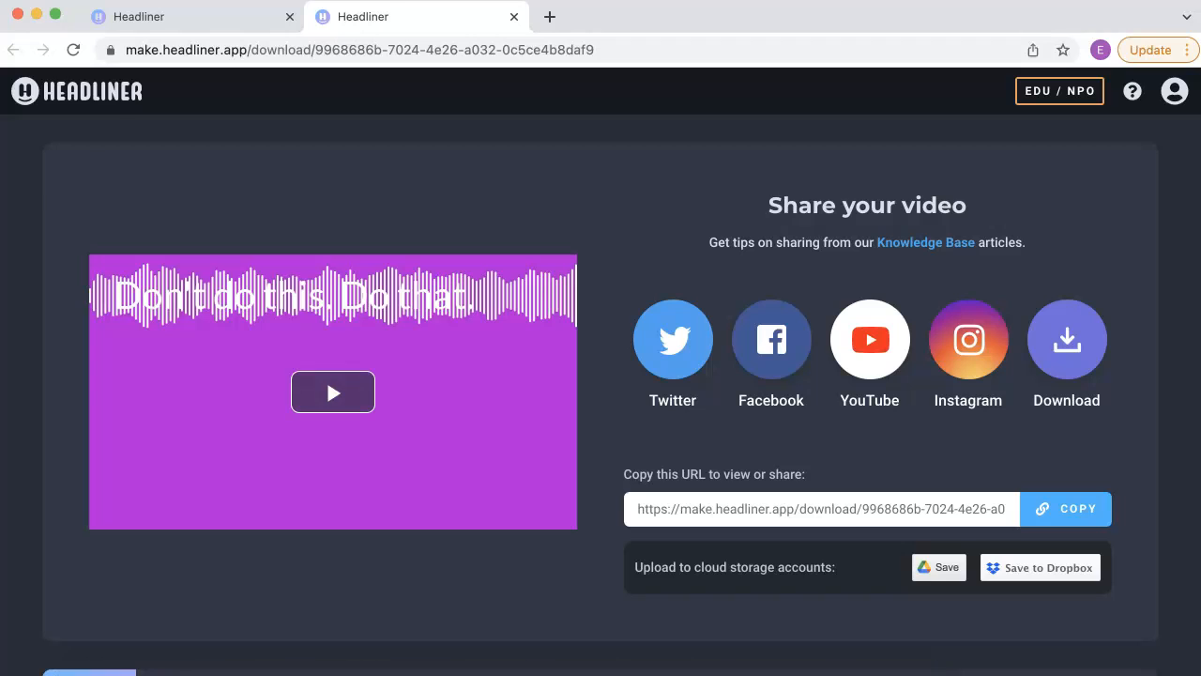
Open the existing SWOT Tips project and preview its opening up to about 3 seconds, where the first text begins.
{"action": "left_click", "coordinate": [68, 93]}
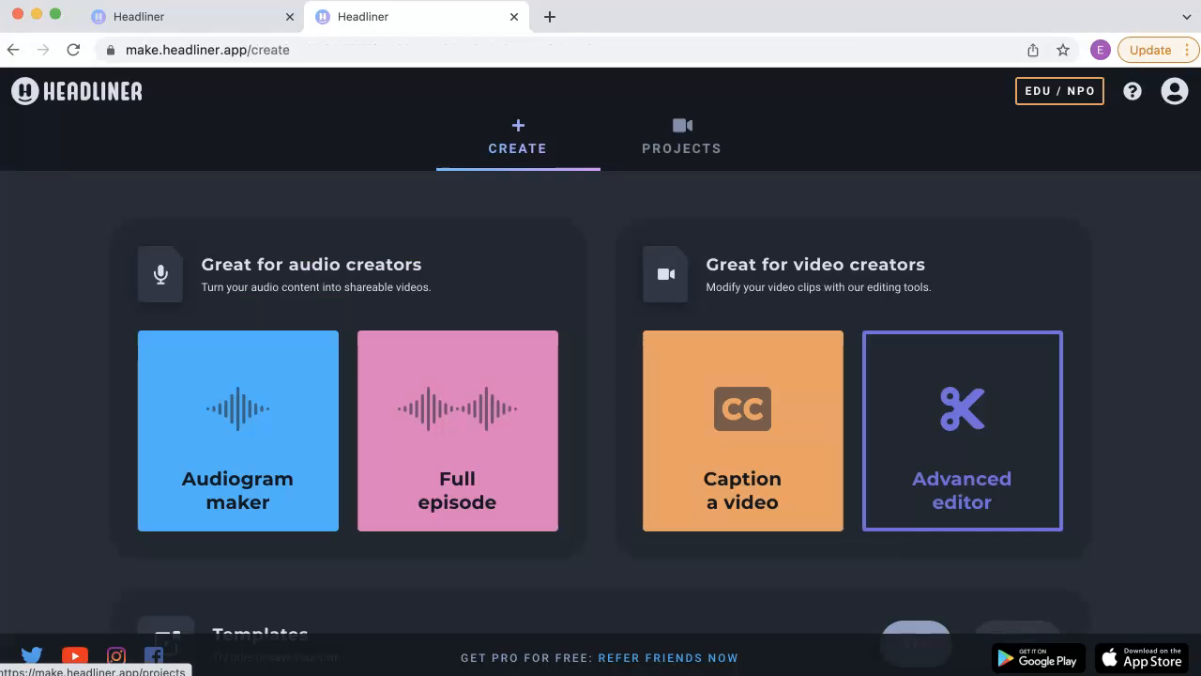
{"action": "left_click", "coordinate": [675, 146]}
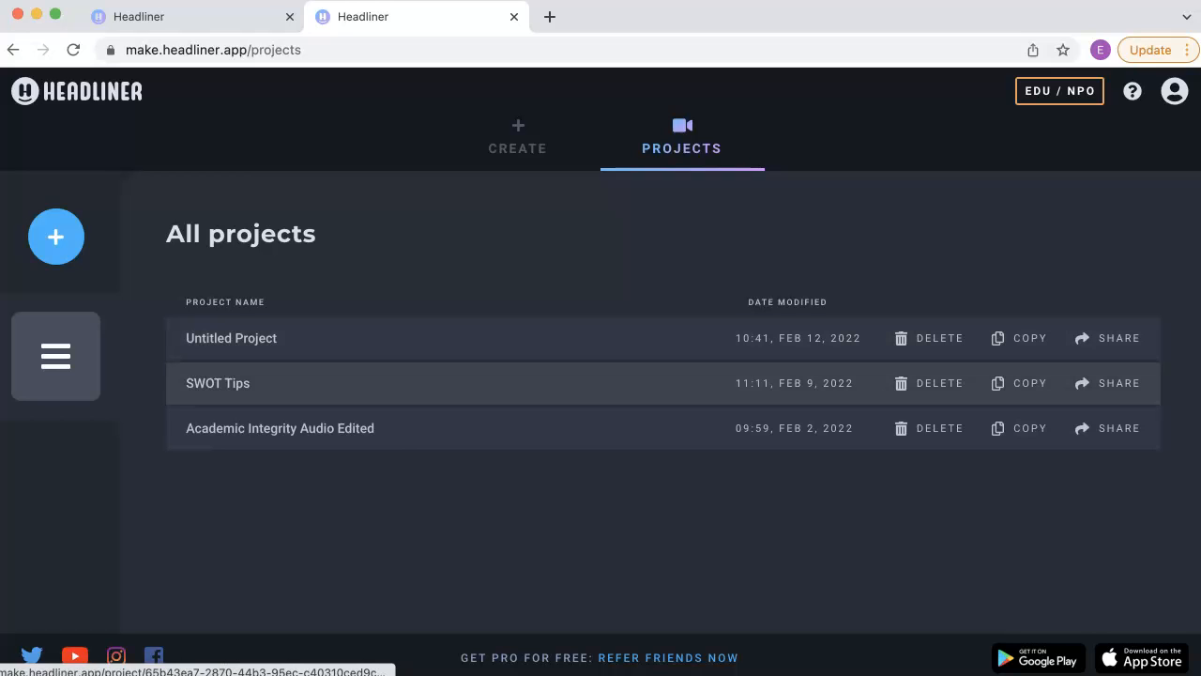
{"action": "left_click", "coordinate": [219, 382]}
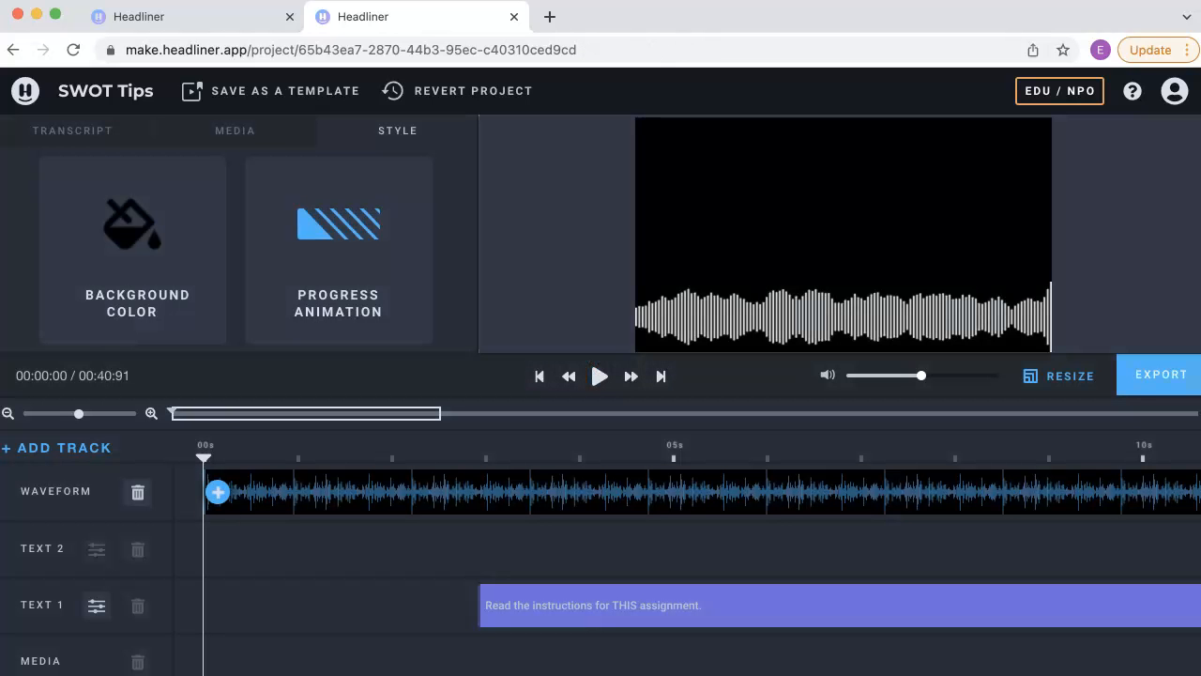
{"action": "left_click_drag", "start_coordinate": [218, 548], "coordinate": [467, 548]}
{"action": "key", "text": "space"}
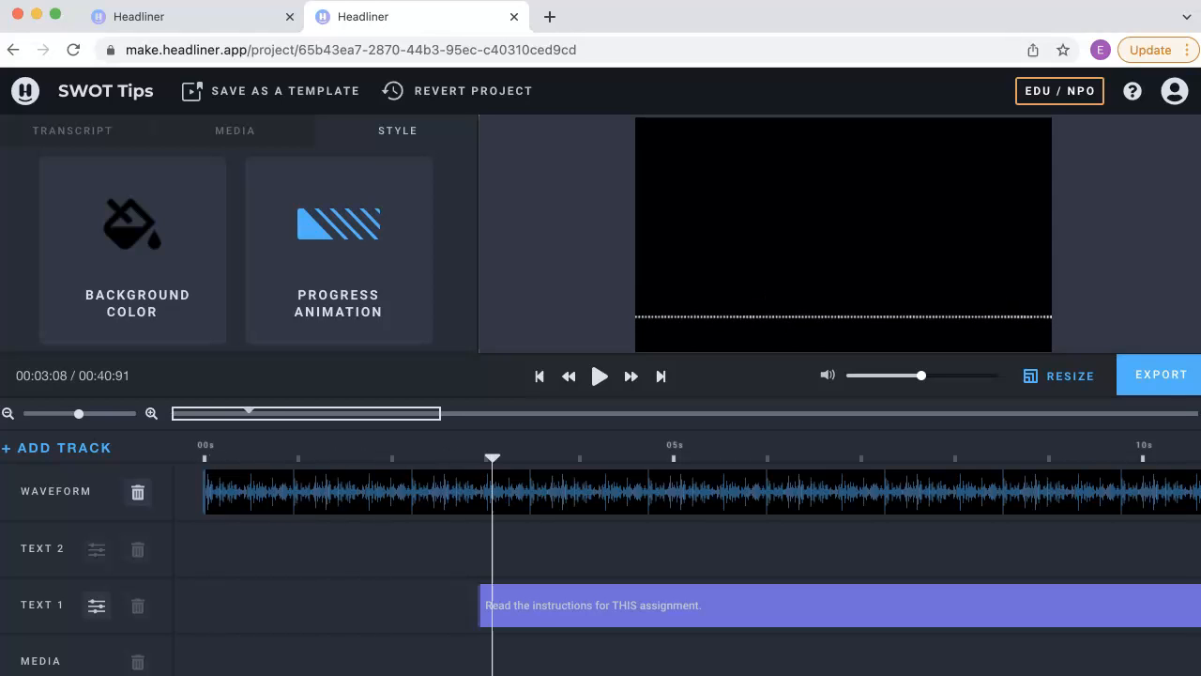